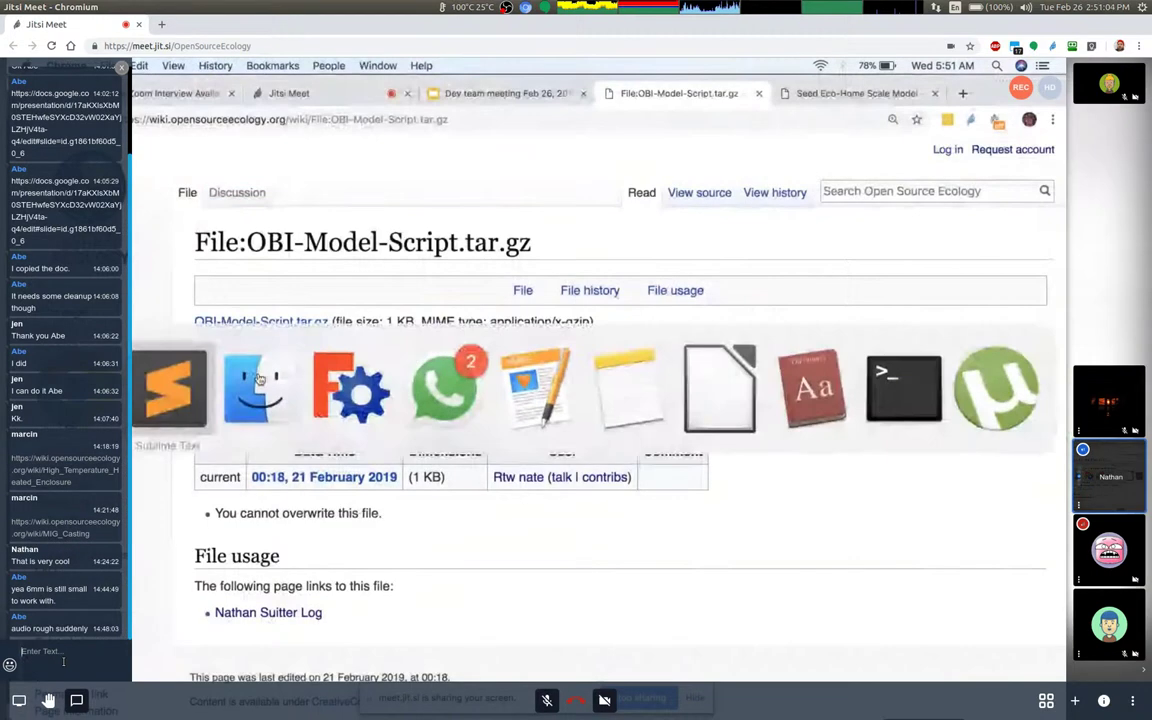
# Send the chat message "sublime is nice, but atom is more universally useful because of modularity."
pyautogui.write('sublime')
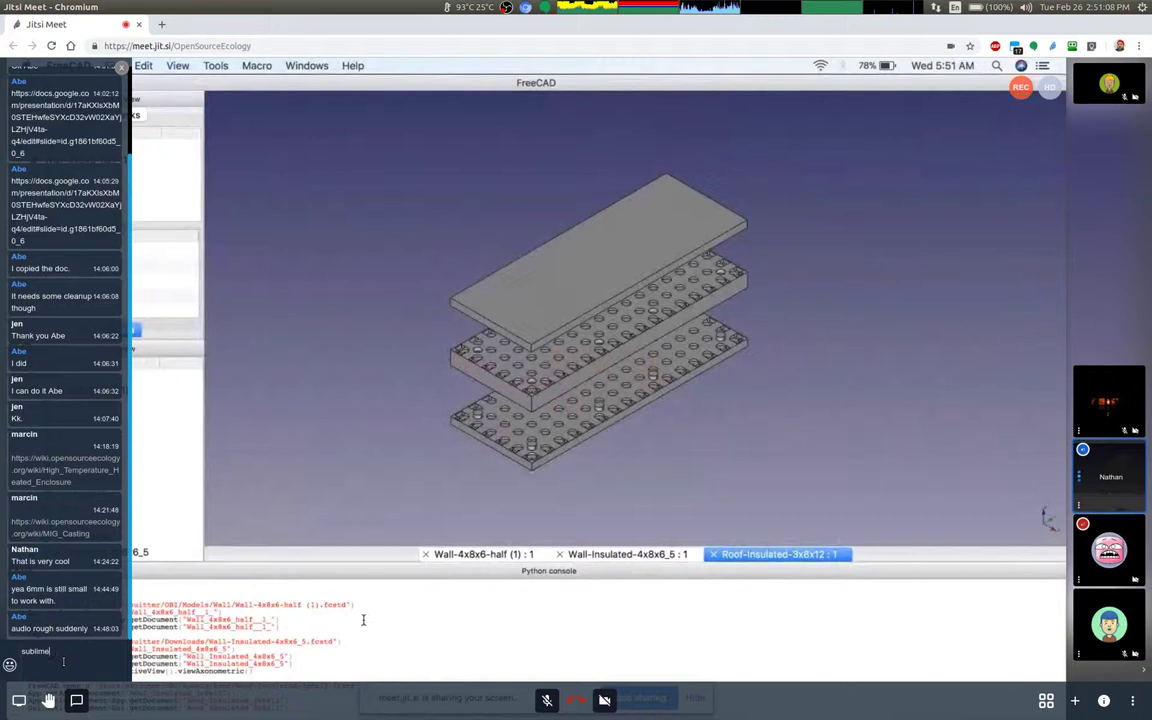
pyautogui.write(' is nice')
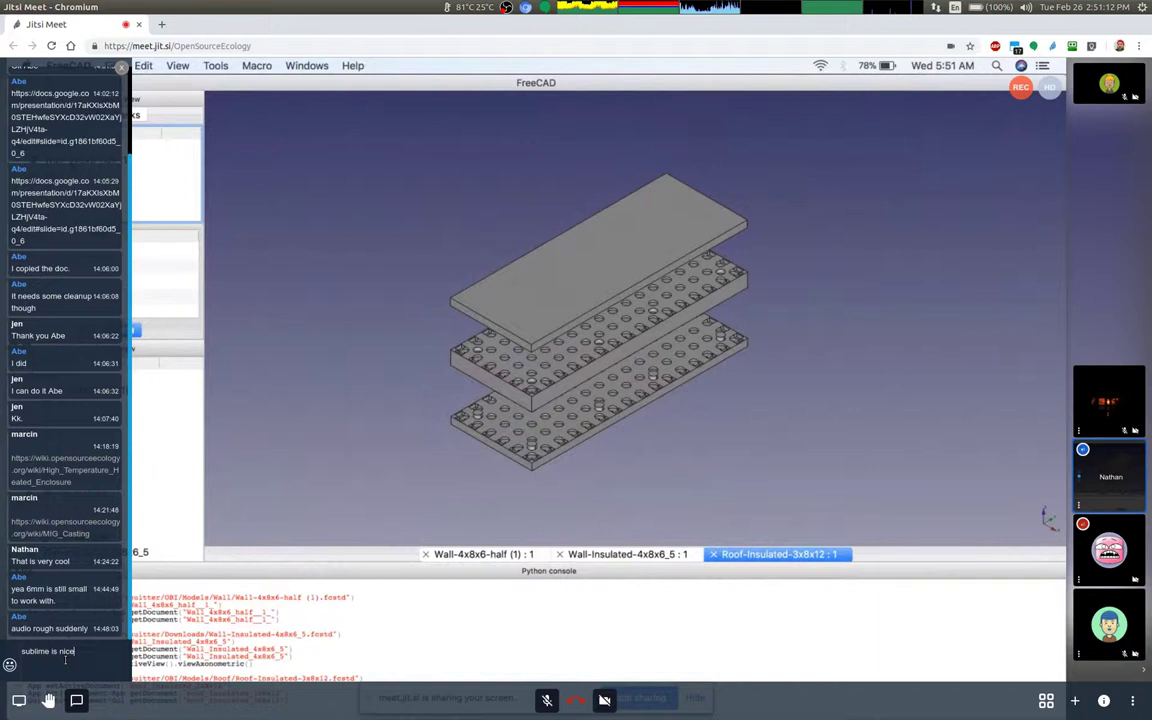
pyautogui.write(', but atome')
pyautogui.press('BackSpace')
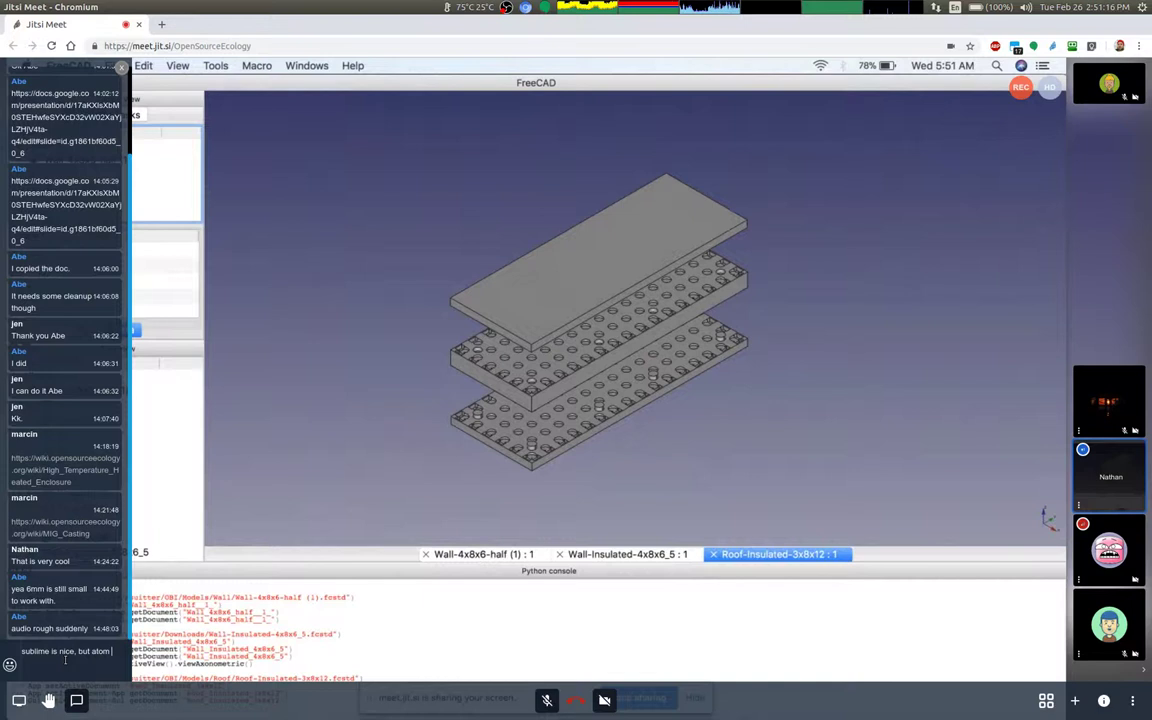
pyautogui.write('is')
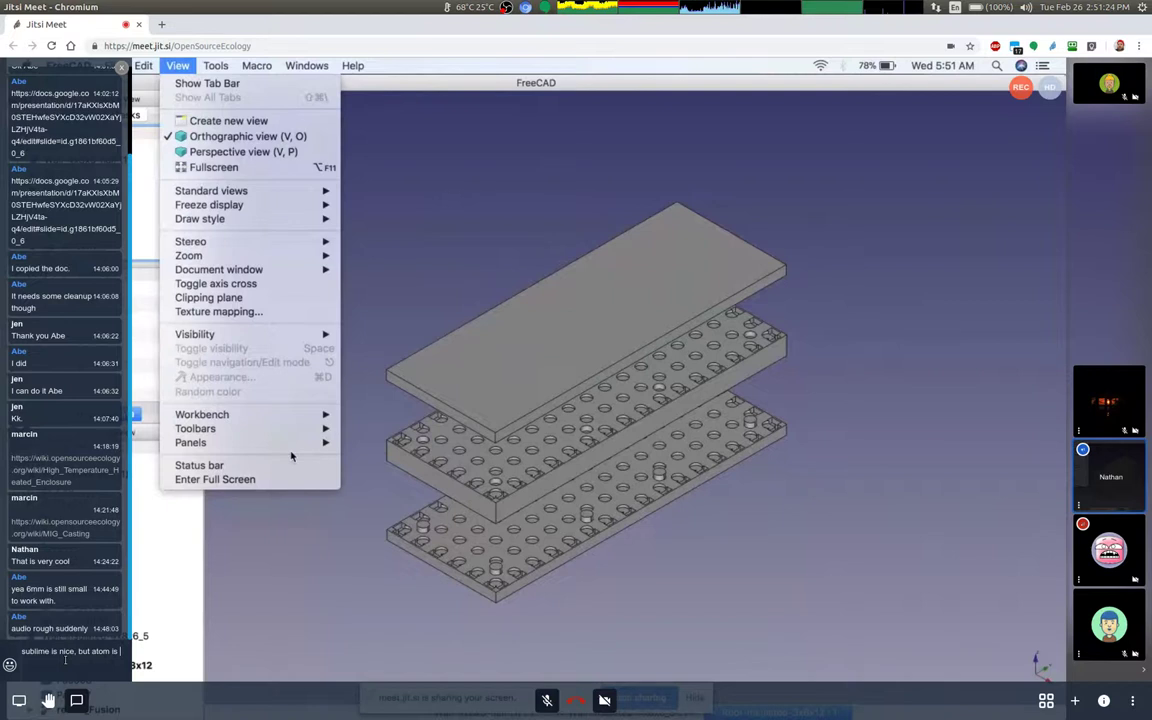
pyautogui.write(' more')
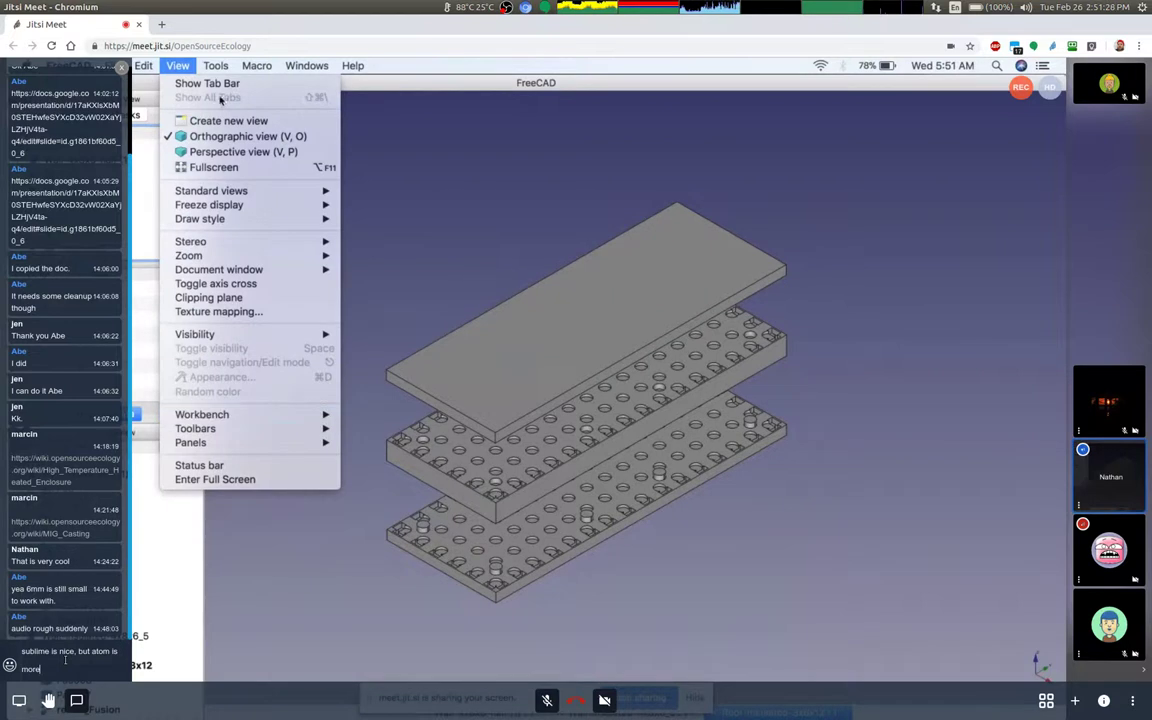
pyautogui.write(' univers')
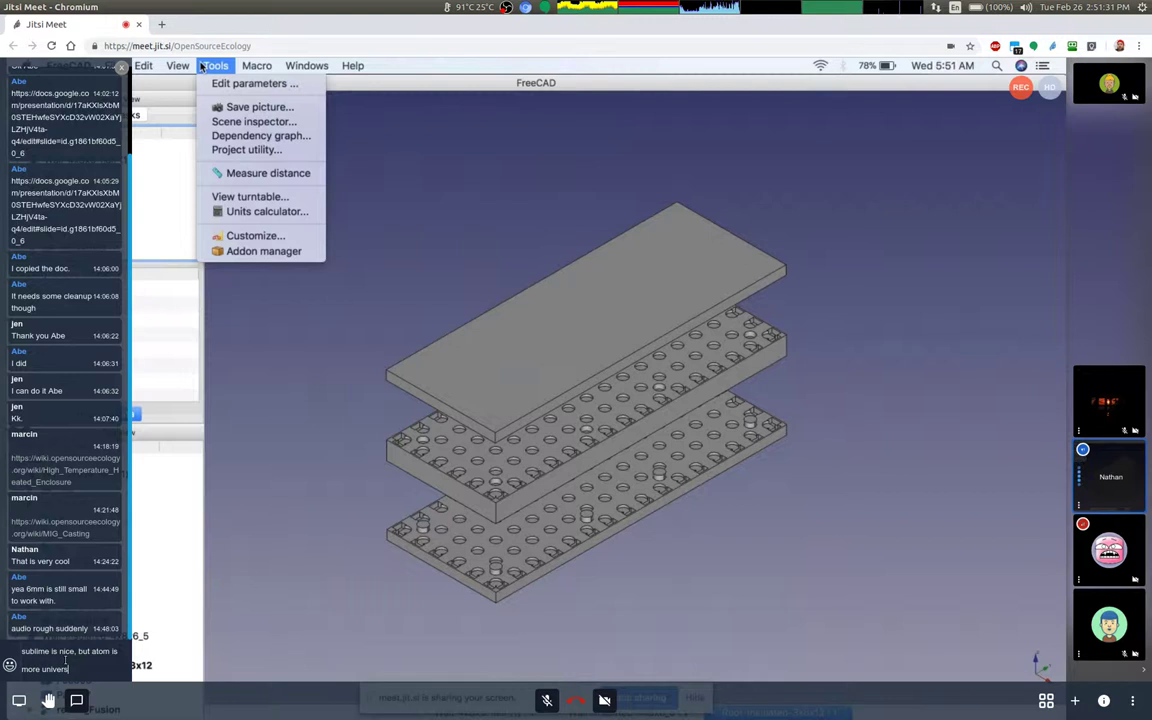
pyautogui.write('ally usefu')
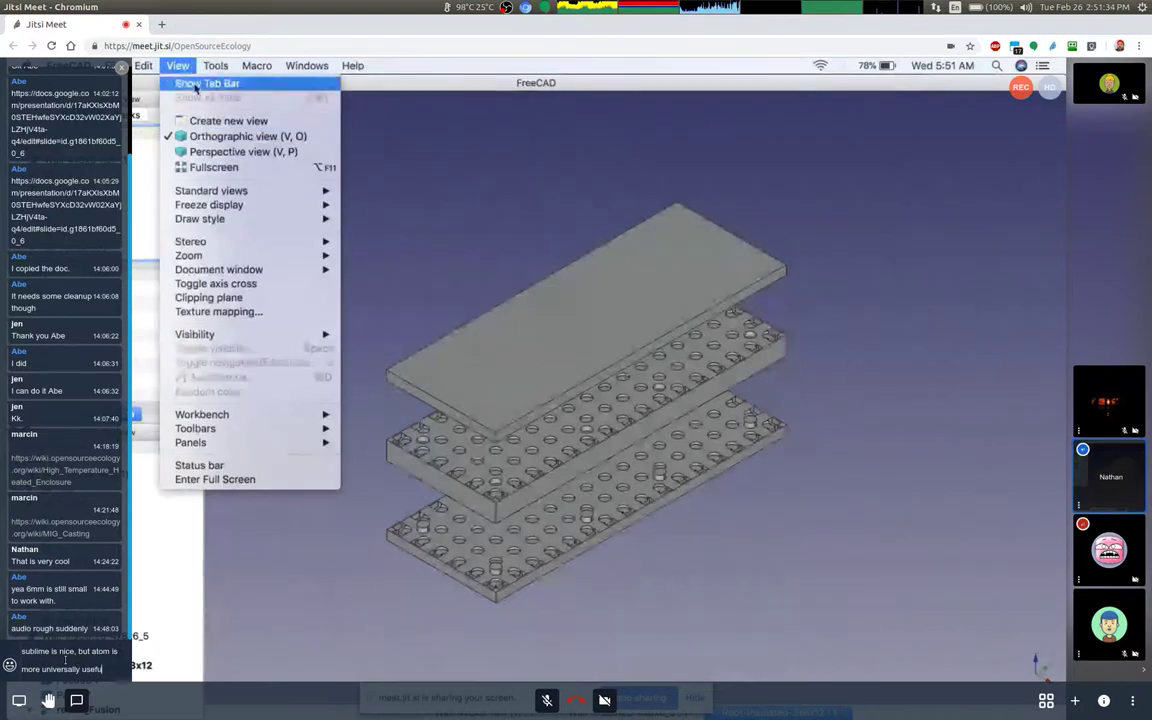
pyautogui.write('l beca')
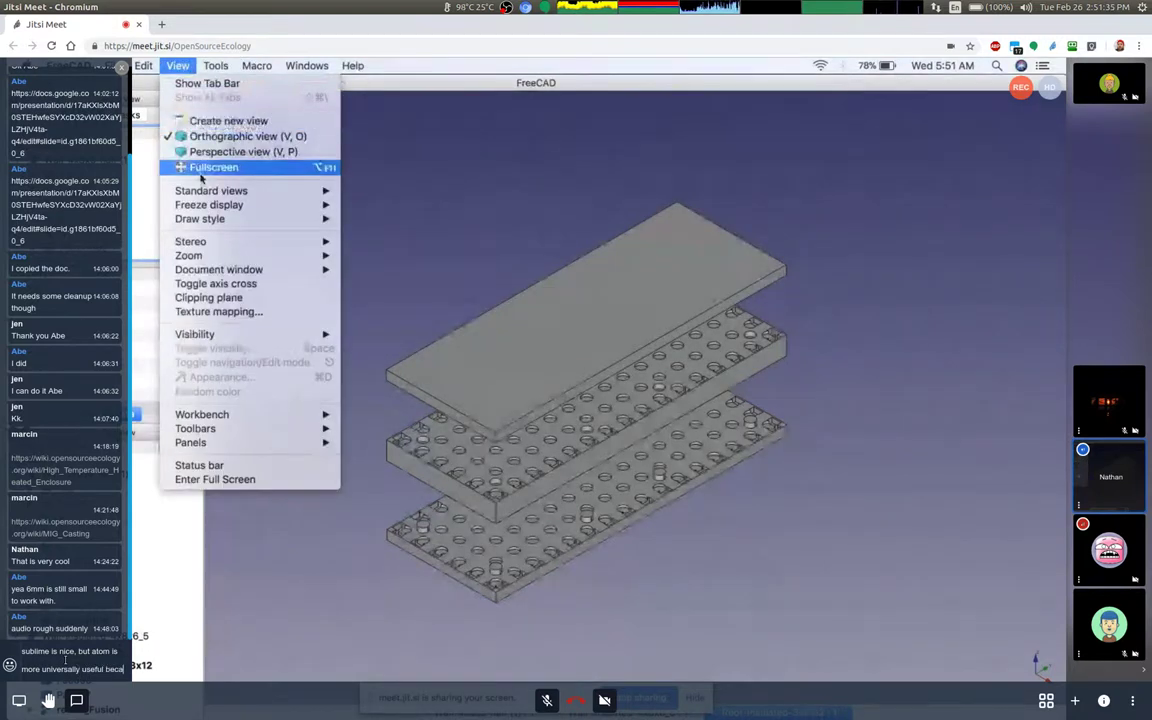
pyautogui.write('use of mod')
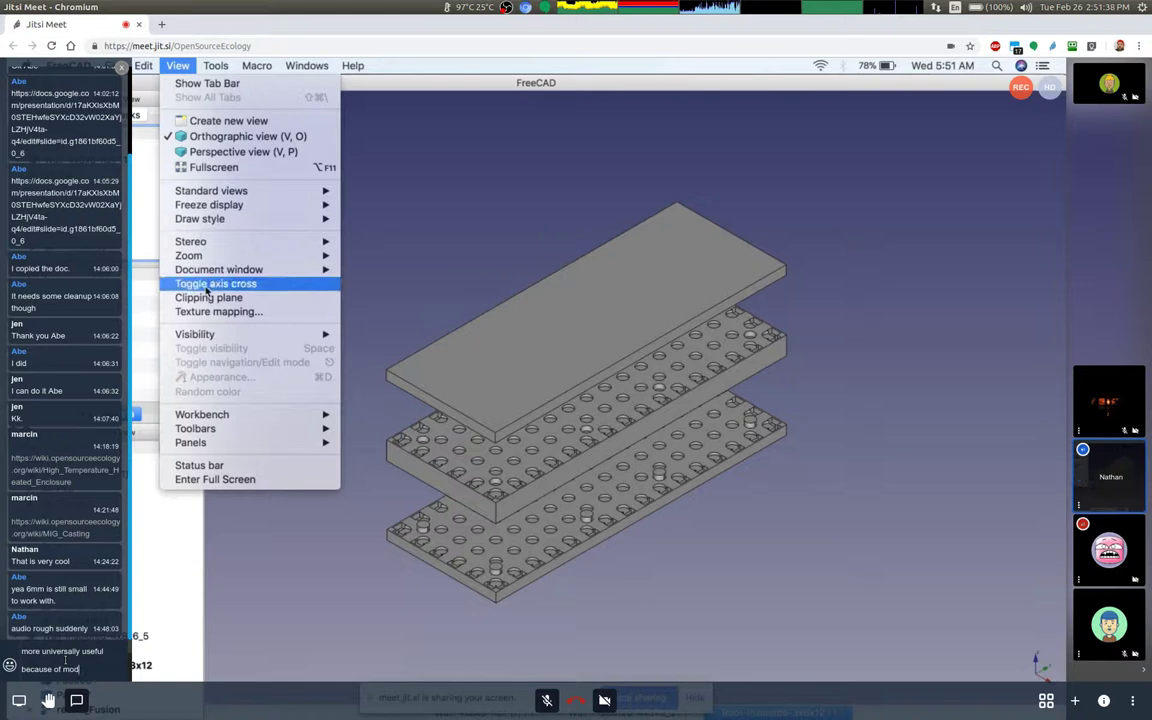
pyautogui.write('ularity')
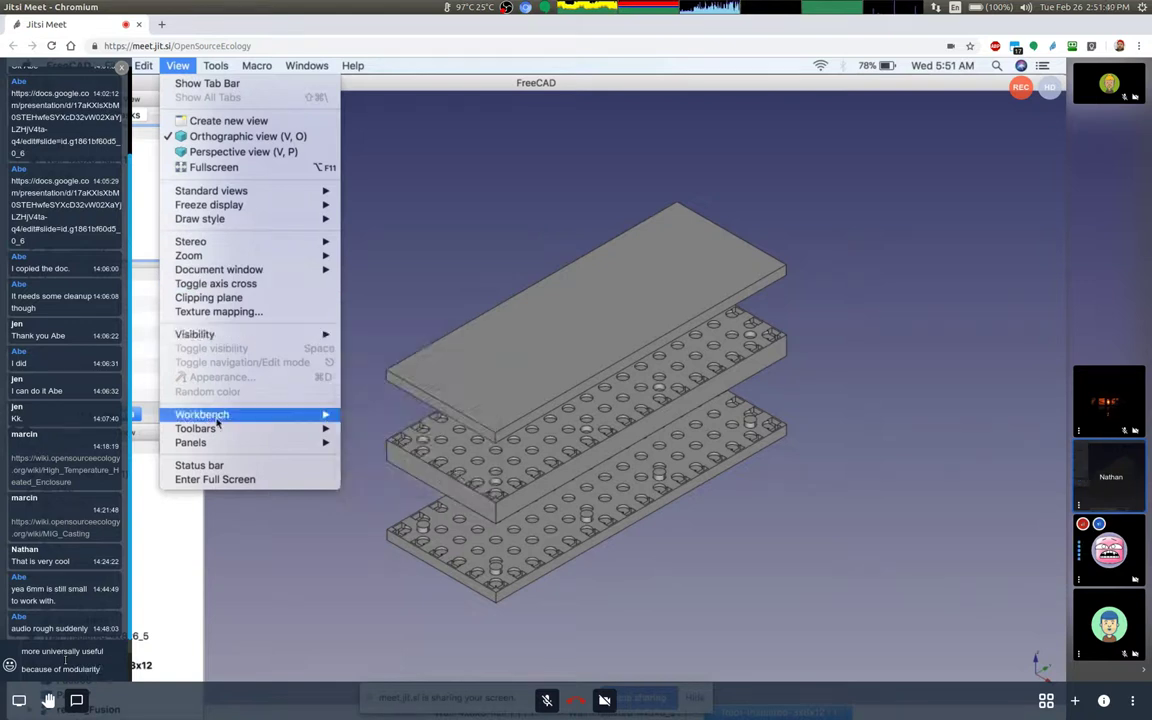
pyautogui.write('.')
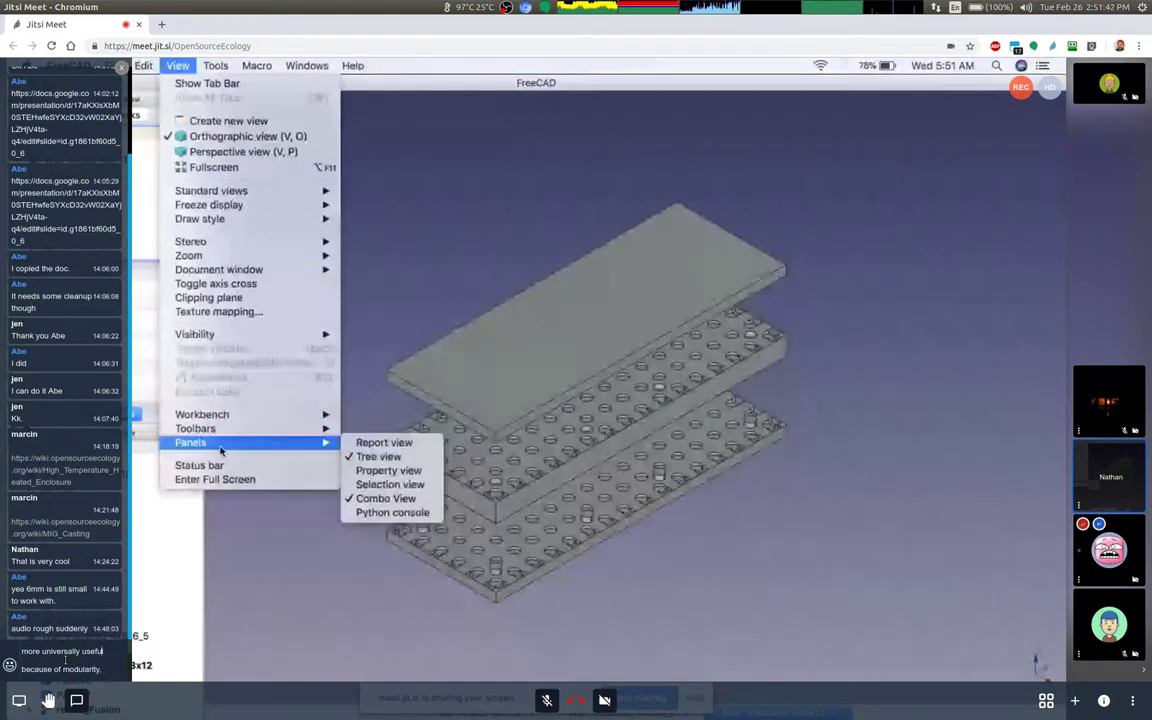
pyautogui.scroll(1, 66, 660)
pyautogui.scroll(-1, 66, 660)
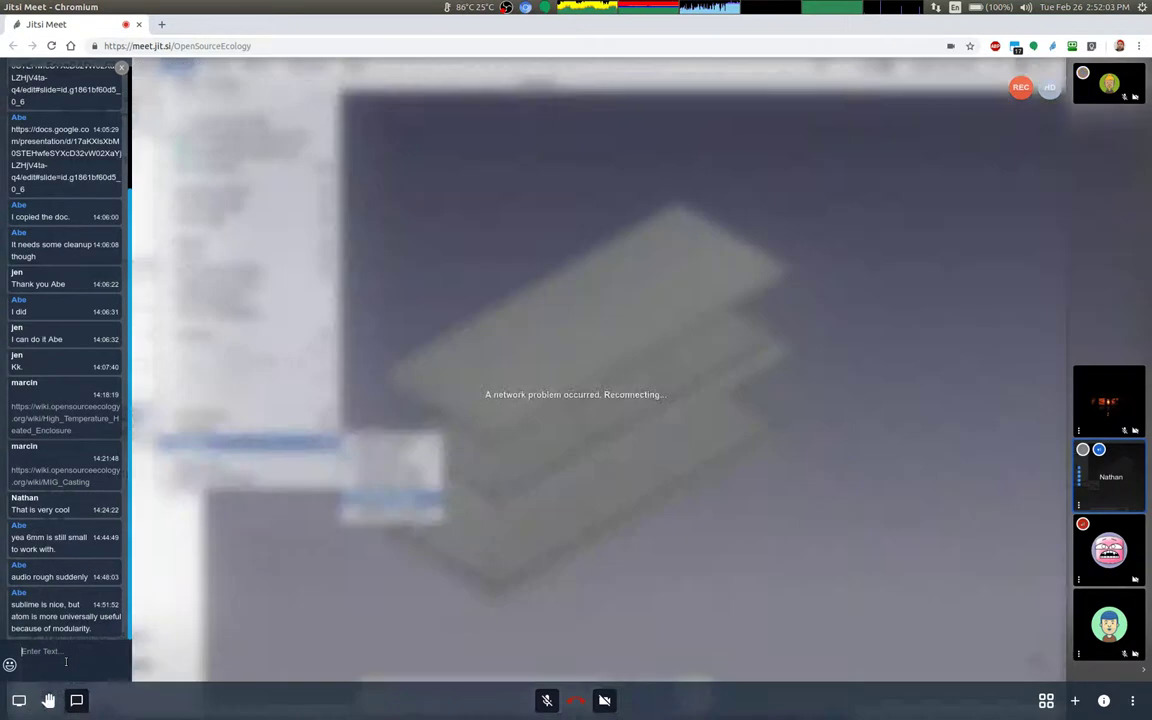
pyautogui.write('audio')
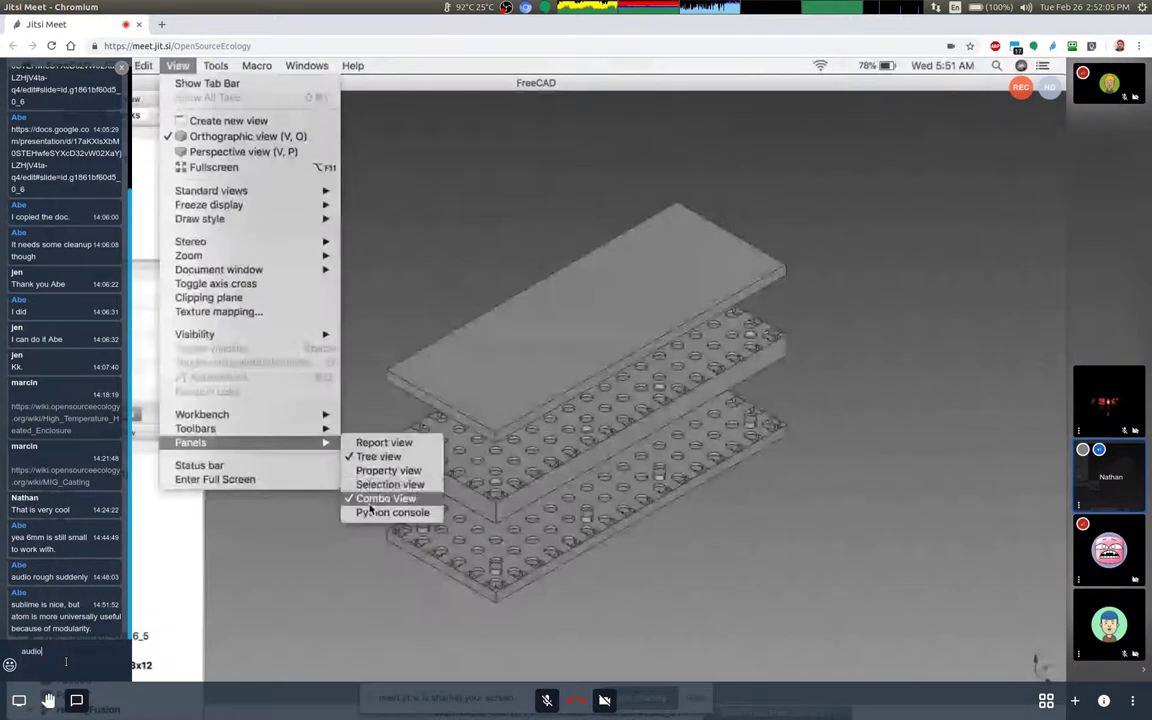
pyautogui.write(' is rougher again')
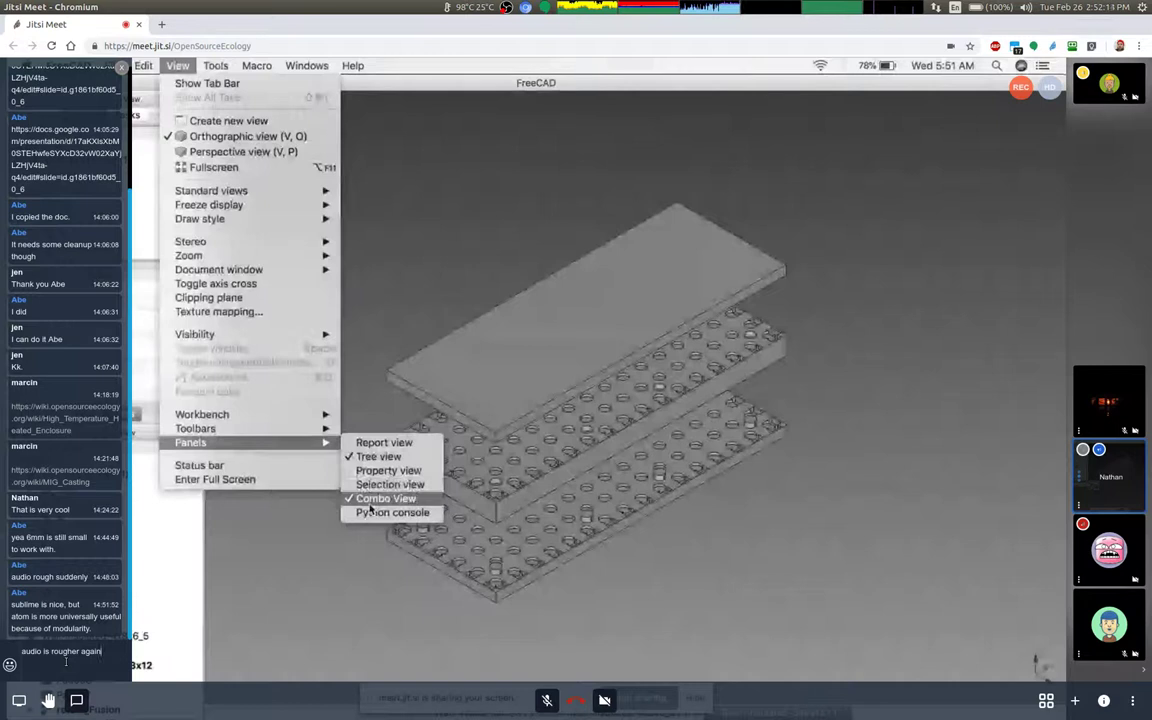
pyautogui.press('XF86AudioRaiseVolume')
pyautogui.press('BackSpace')
pyautogui.press('BackSpace')
pyautogui.press('BackSpace')
pyautogui.press('BackSpace')
pyautogui.press('BackSpace')
pyautogui.press('BackSpace')
pyautogui.press('BackSpace')
pyautogui.press('BackSpace')
pyautogui.press('BackSpace')
pyautogui.press('BackSpace')
pyautogui.press('BackSpace')
pyautogui.press('BackSpace')
pyautogui.press('BackSpace')
pyautogui.press('BackSpace')
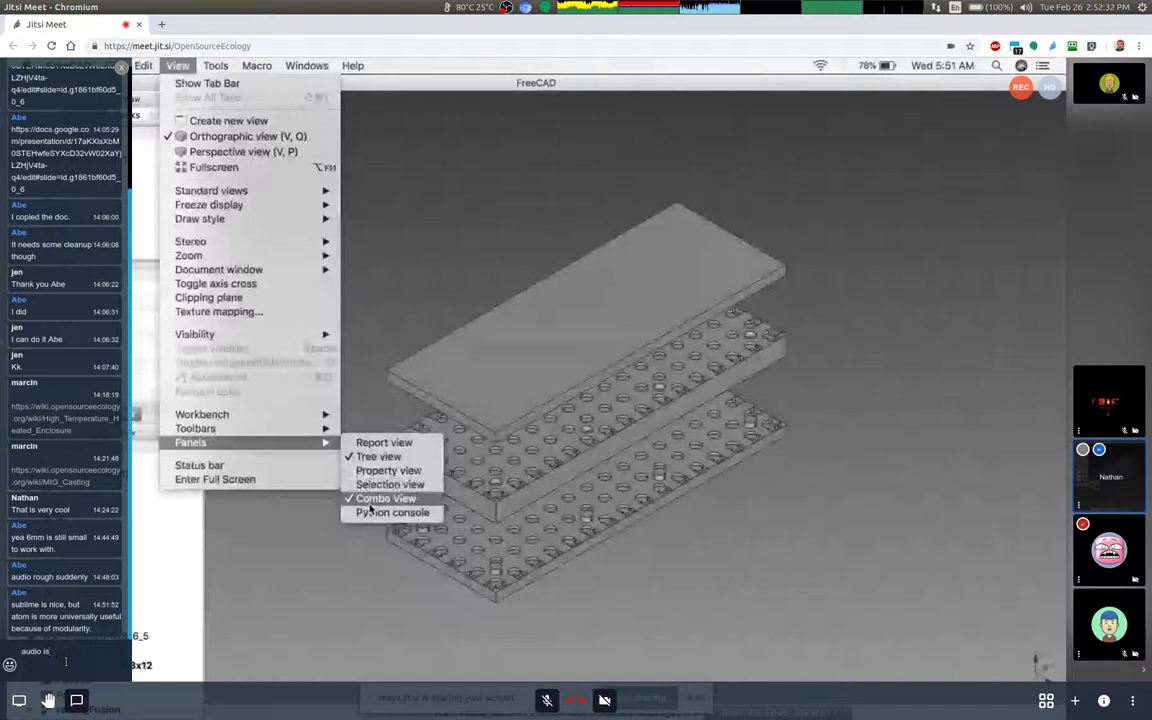
pyautogui.press('BackSpace')
pyautogui.press('BackSpace')
pyautogui.press('BackSpace')
pyautogui.press('BackSpace')
pyautogui.press('BackSpace')
pyautogui.press('BackSpace')
pyautogui.press('BackSpace')
pyautogui.press('BackSpace')
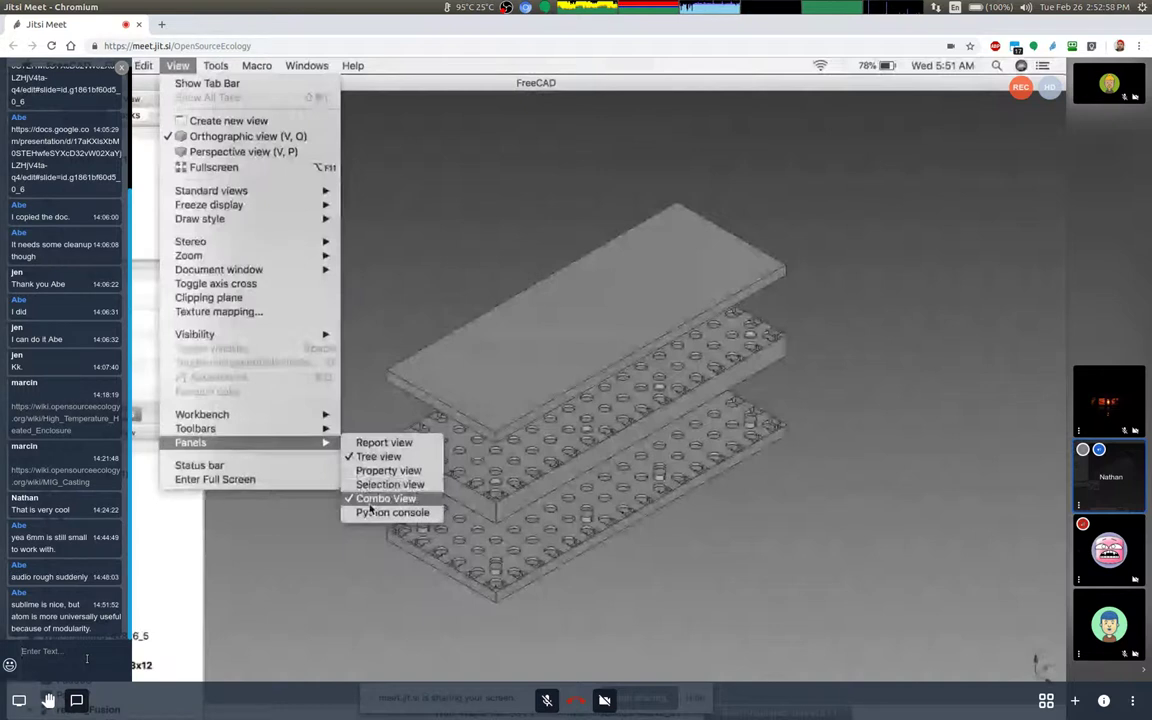
# Send the chat message "connection is rough again, but has been ok" to the meeting
pyautogui.write('connection (')
pyautogui.write('s rough')
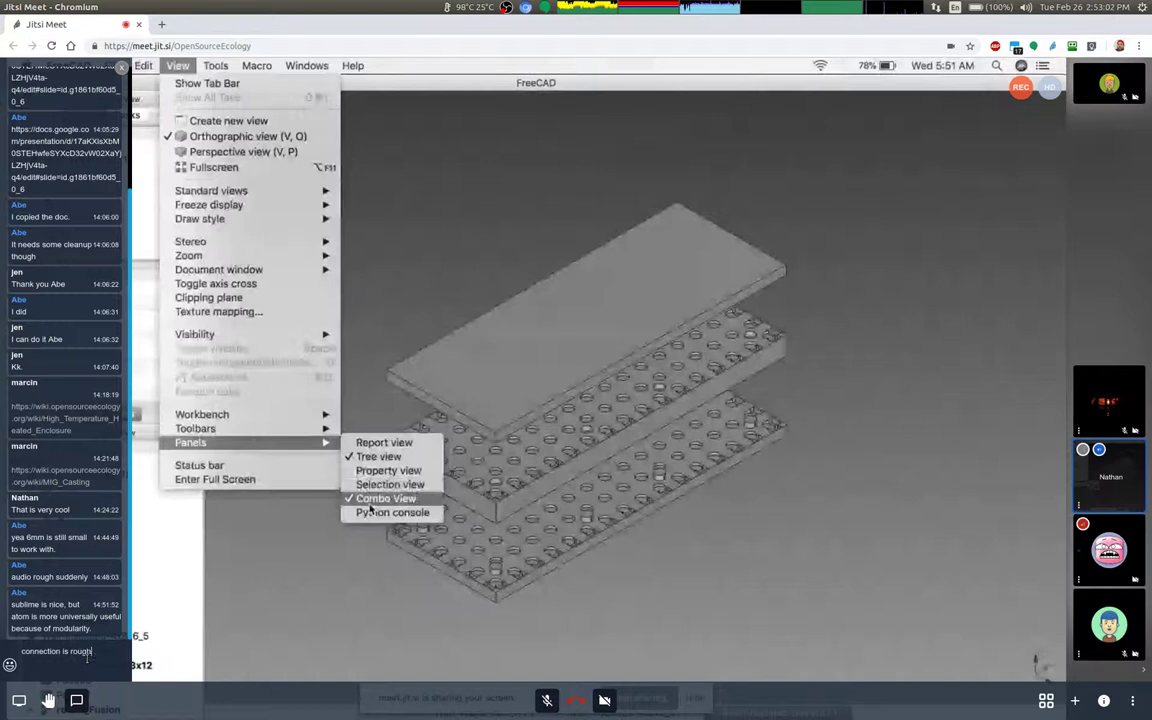
pyautogui.write(' again, but has been ok')
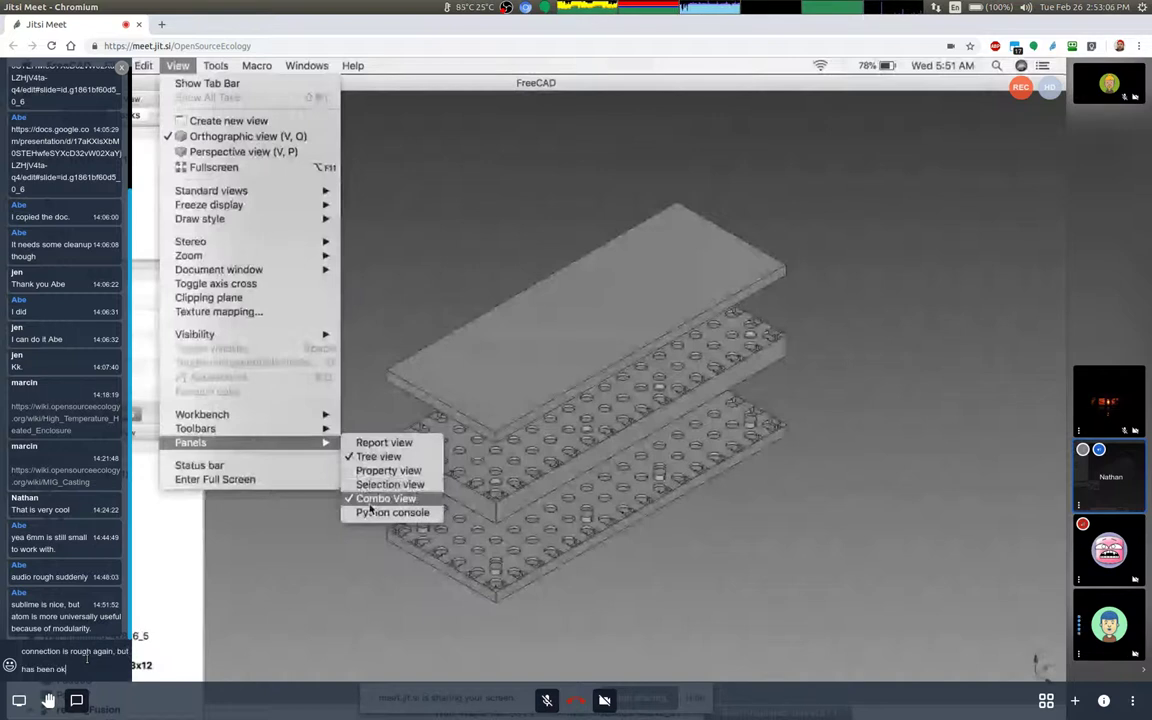
pyautogui.press('Return')
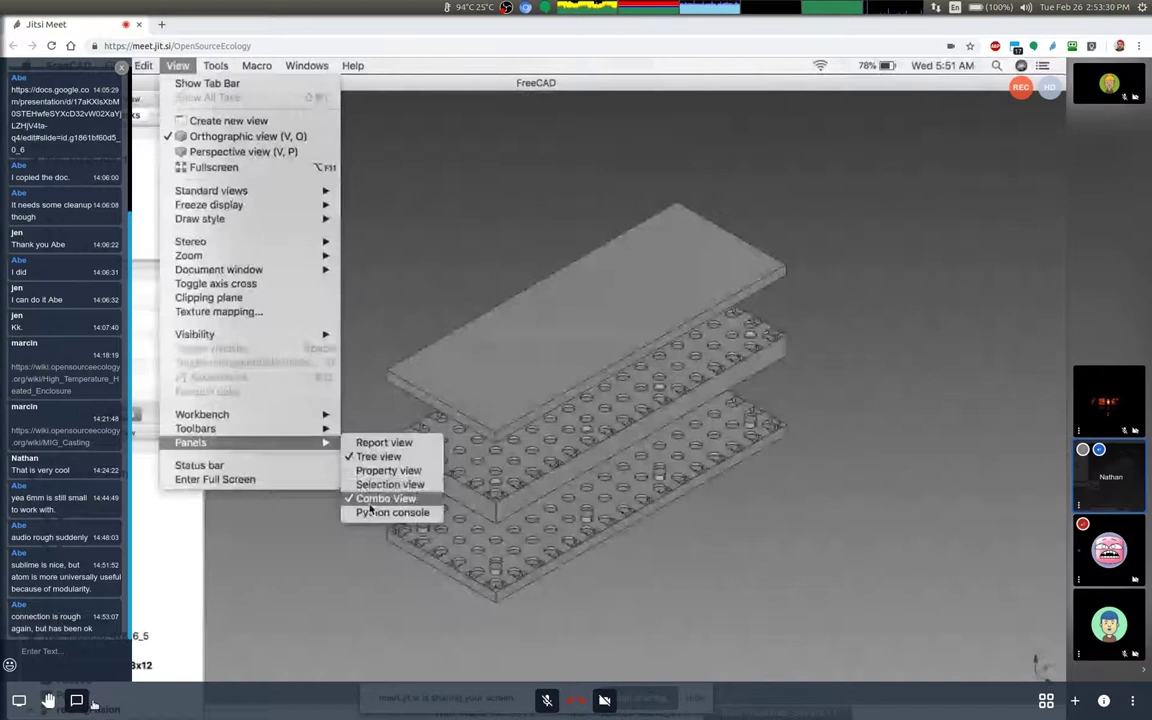
pyautogui.rightClick(43, 655)
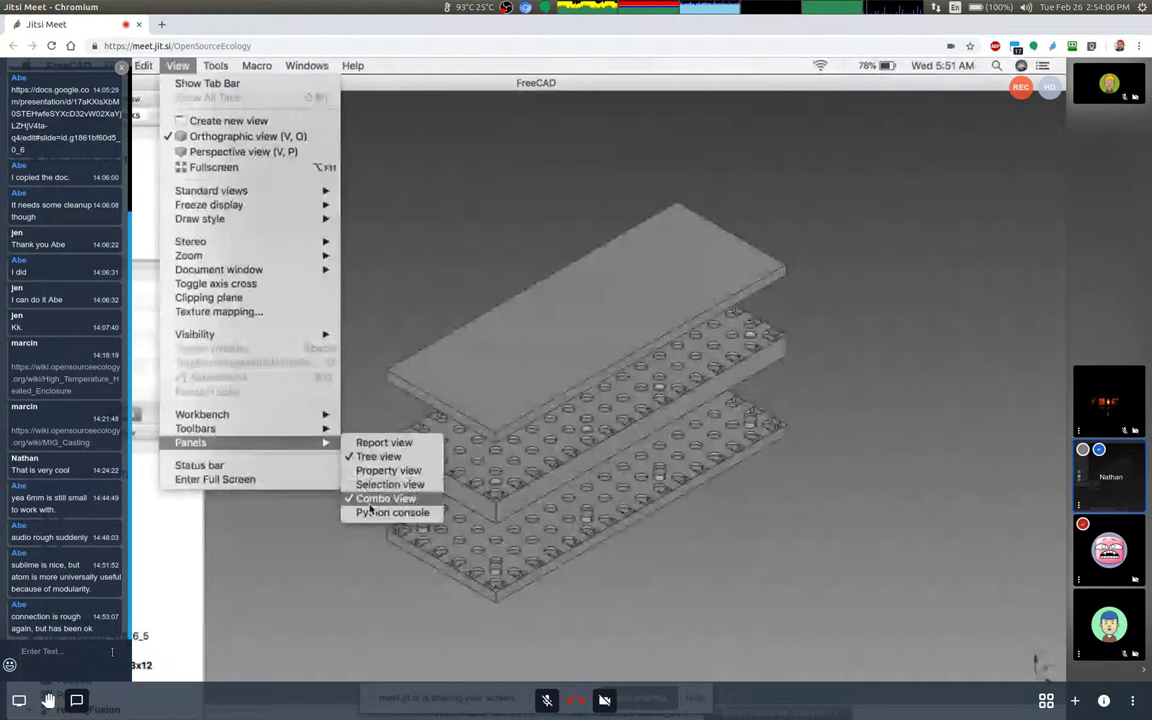
pyautogui.moveTo(288, 7); pyautogui.dragTo(288, 18)
pyautogui.doubleClick(290, 22)
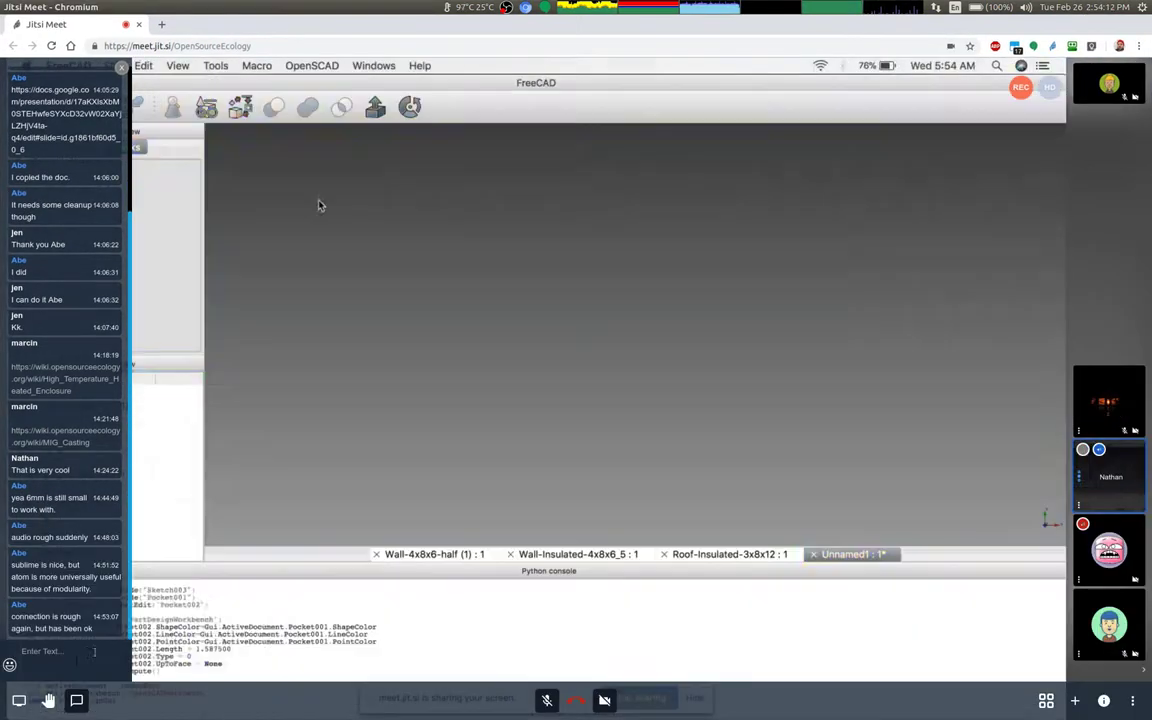
pyautogui.rightClick(96, 655)
pyautogui.click(84, 660)
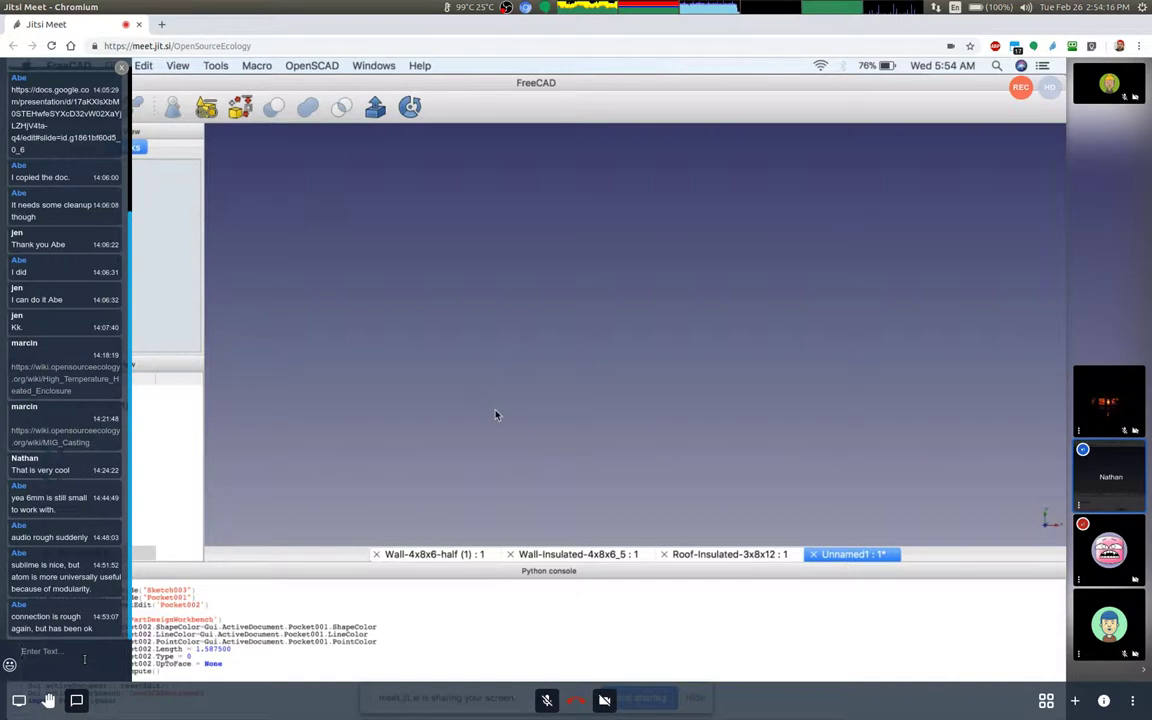
pyautogui.write('Its clea')
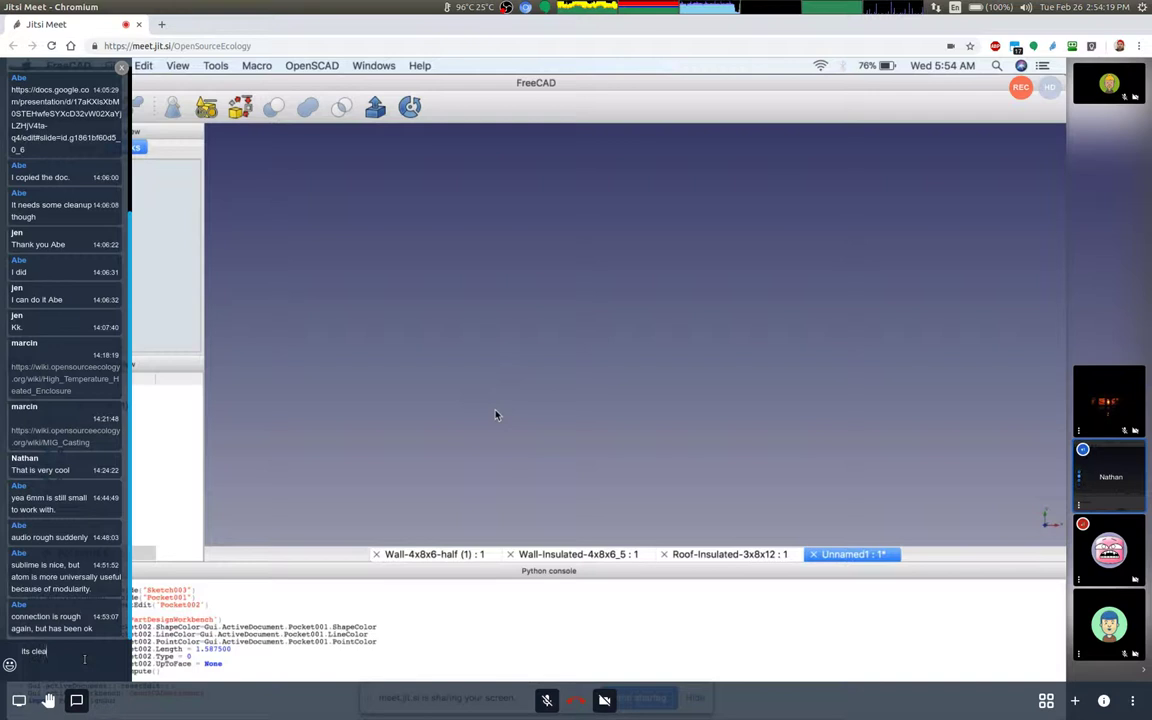
pyautogui.write('ring up')
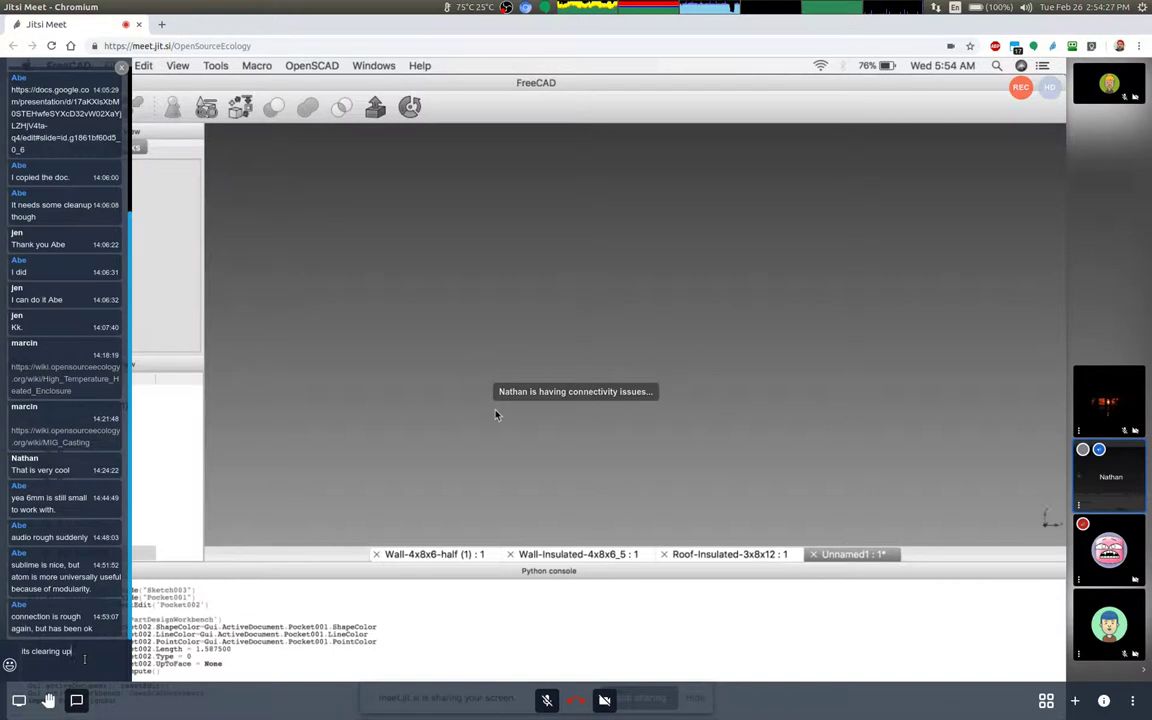
pyautogui.press('Escape')
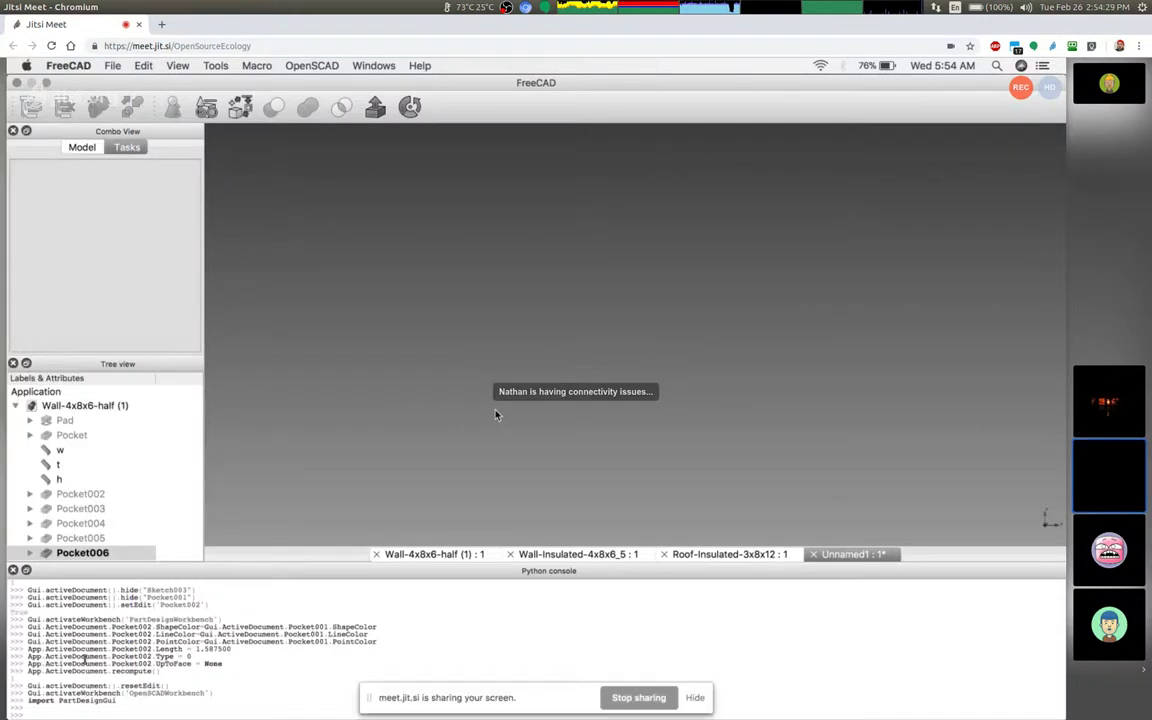
pyautogui.press('c')
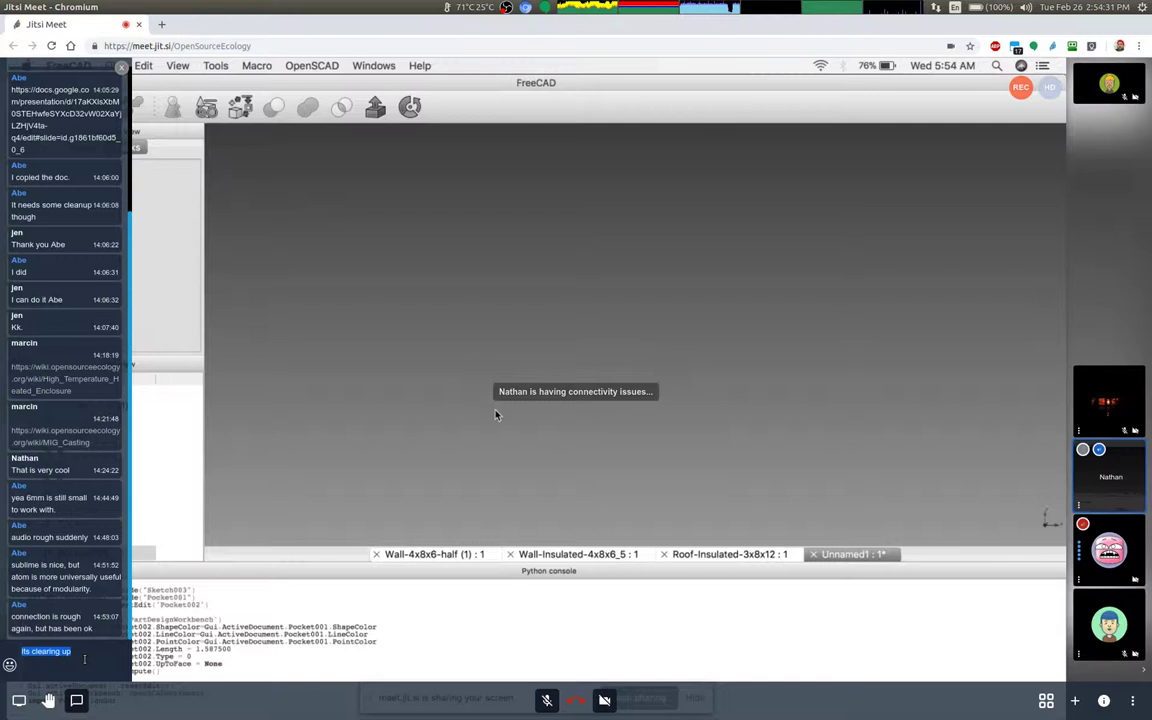
pyautogui.press('BackSpace')
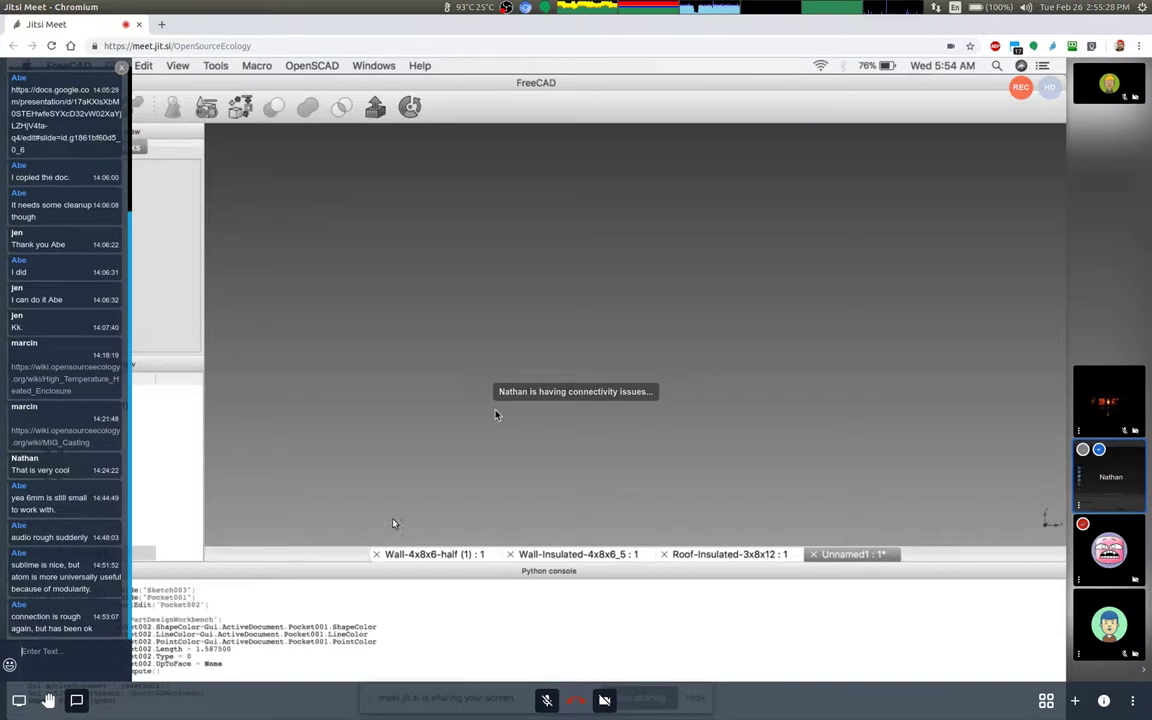
# Check the connection statistics of the participant who is sharing the FreeCAD screen
pyautogui.rightClick(1097, 472)
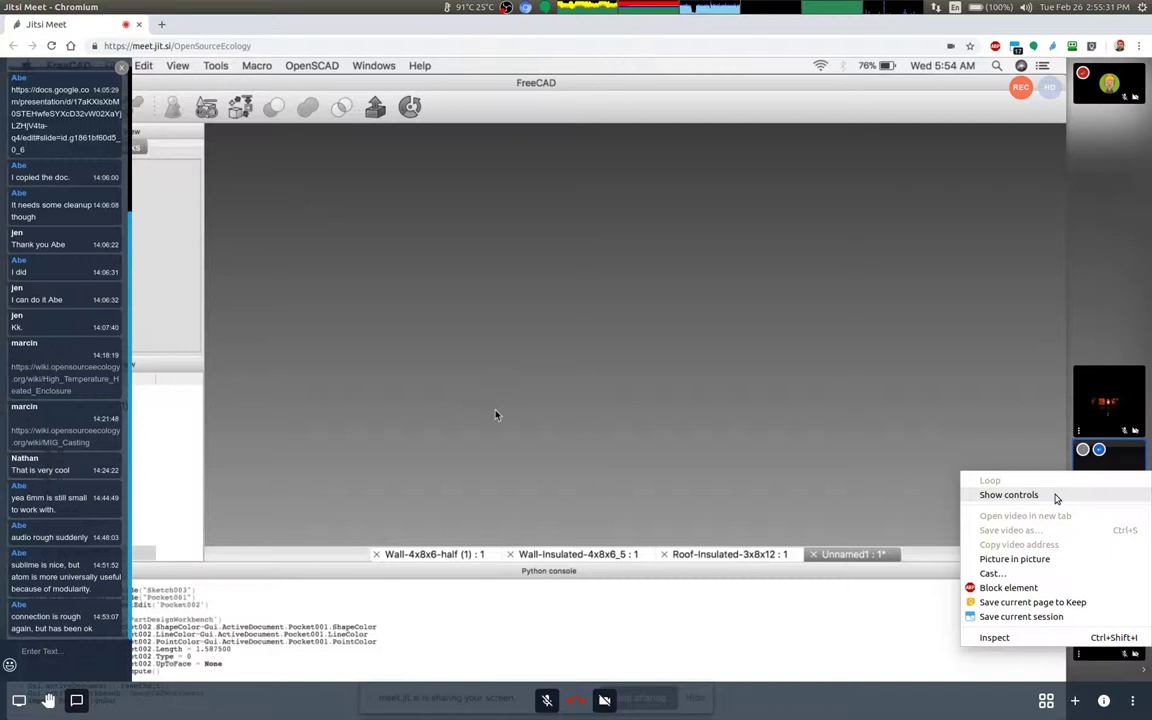
pyautogui.click(1056, 496)
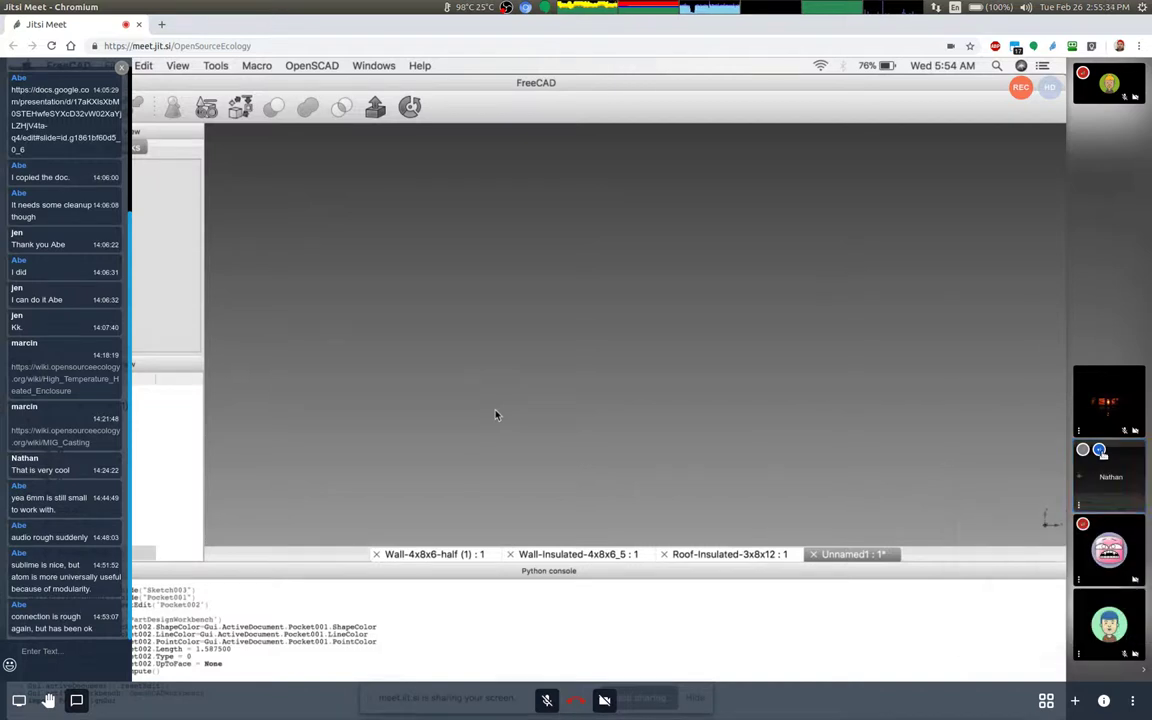
pyautogui.moveTo(1084, 452)
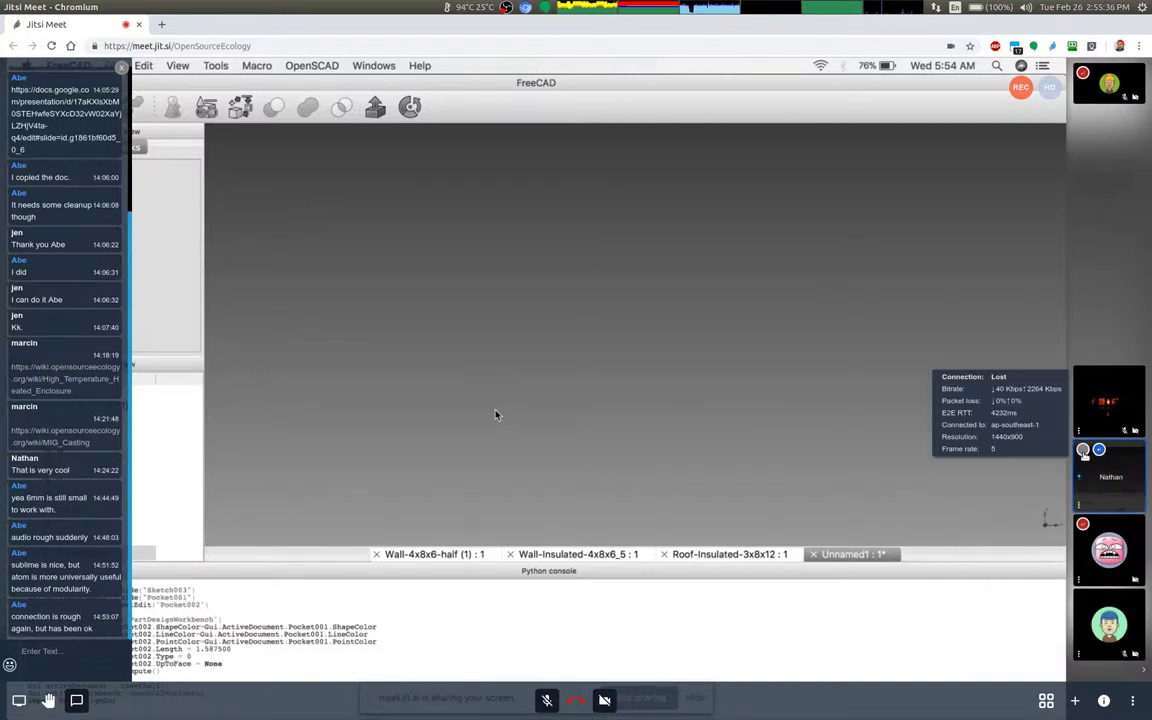